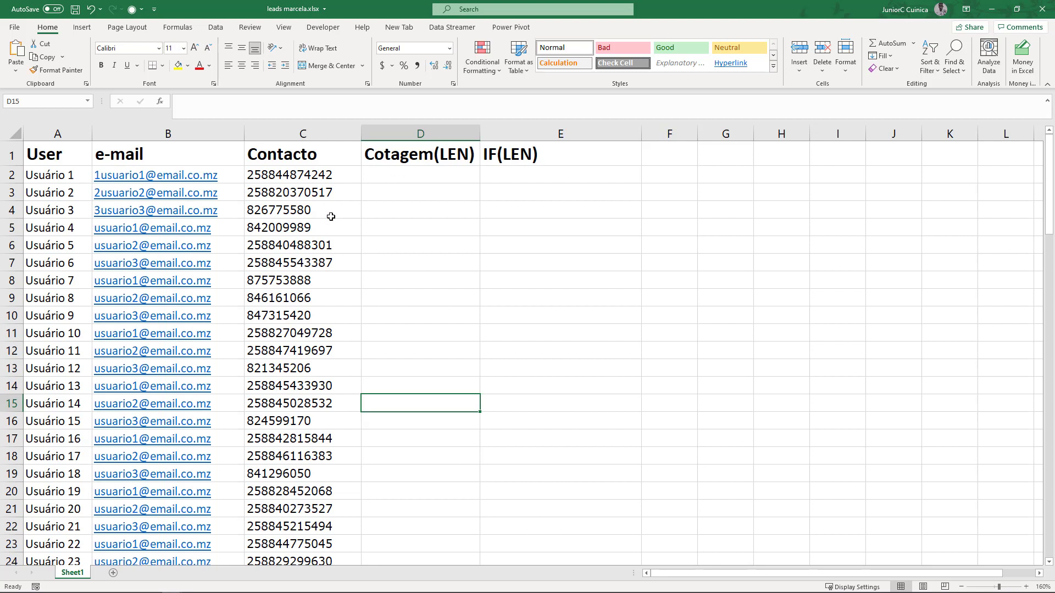
Enter the formula =LEN(C2) in D2 to count the characters of the first contact number.
mouse_move(304, 174)
mouse_down()
mouse_move(308, 189)
mouse_move(302, 178)
mouse_up()
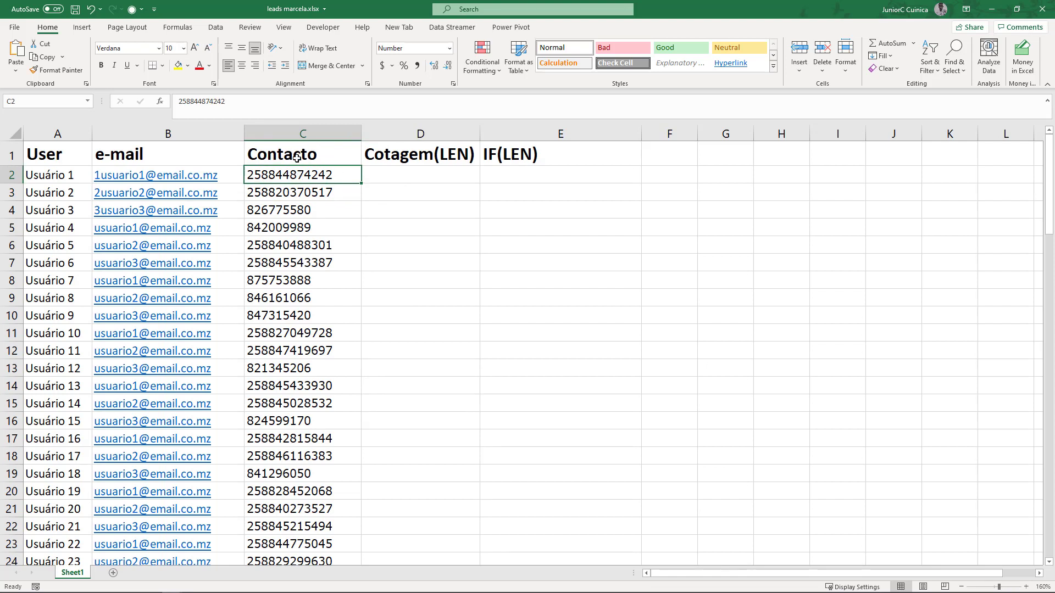
click(397, 171)
text(=)
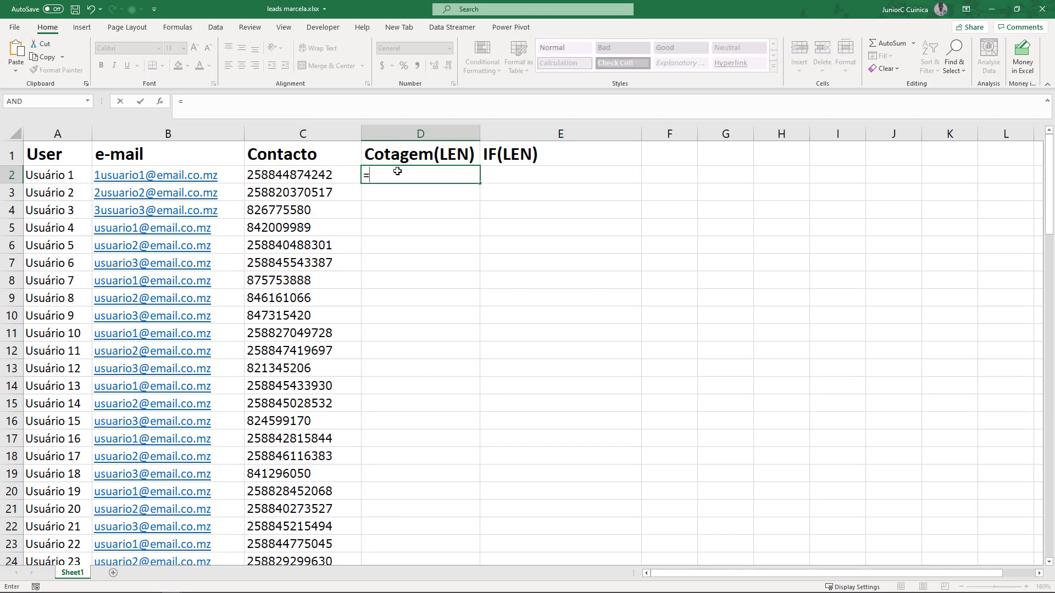
text(le)
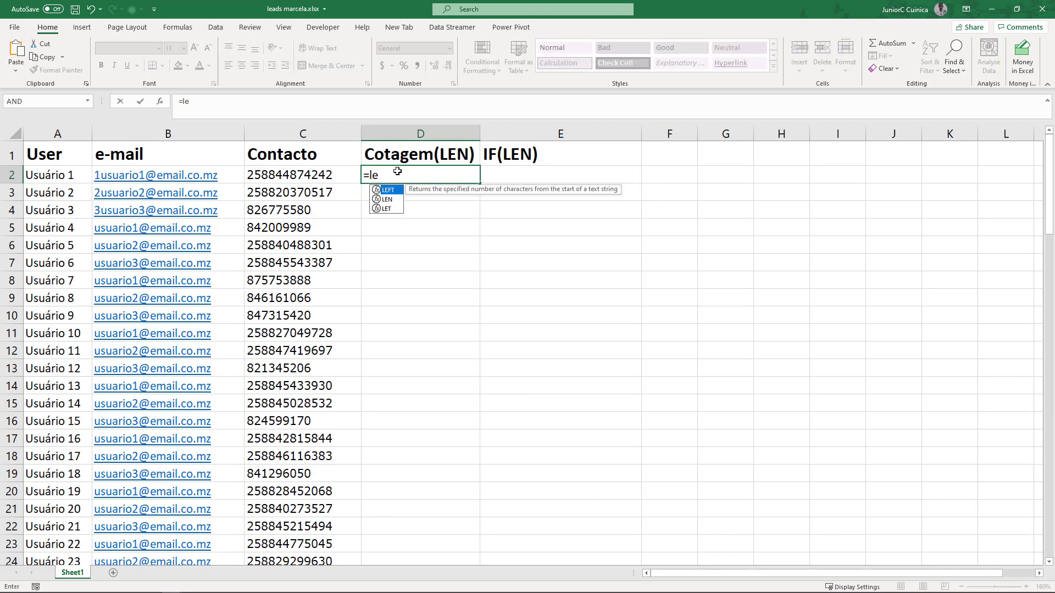
text(n)
key(Tab)
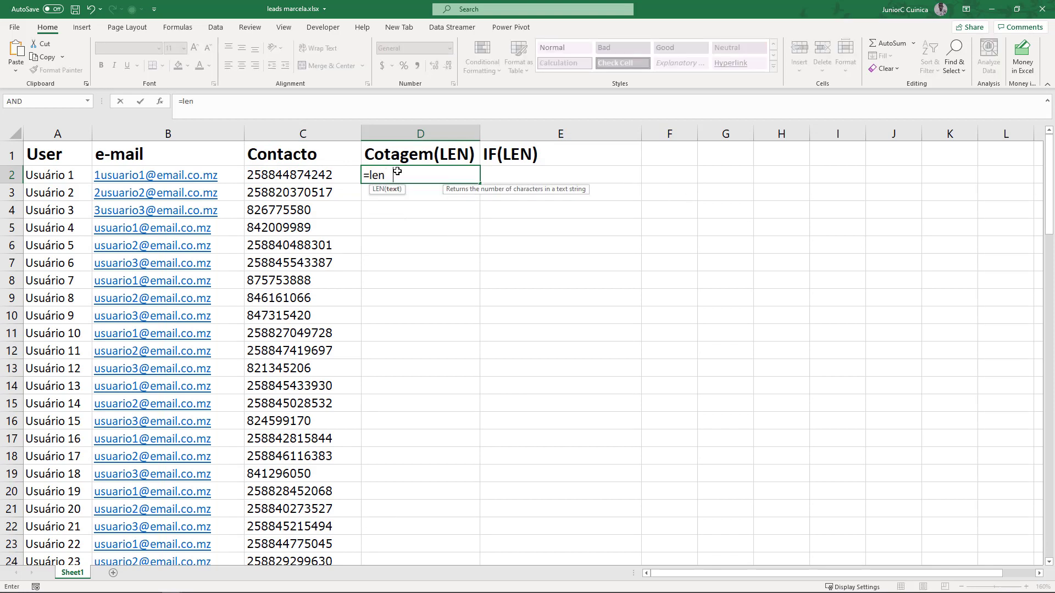
click(323, 175)
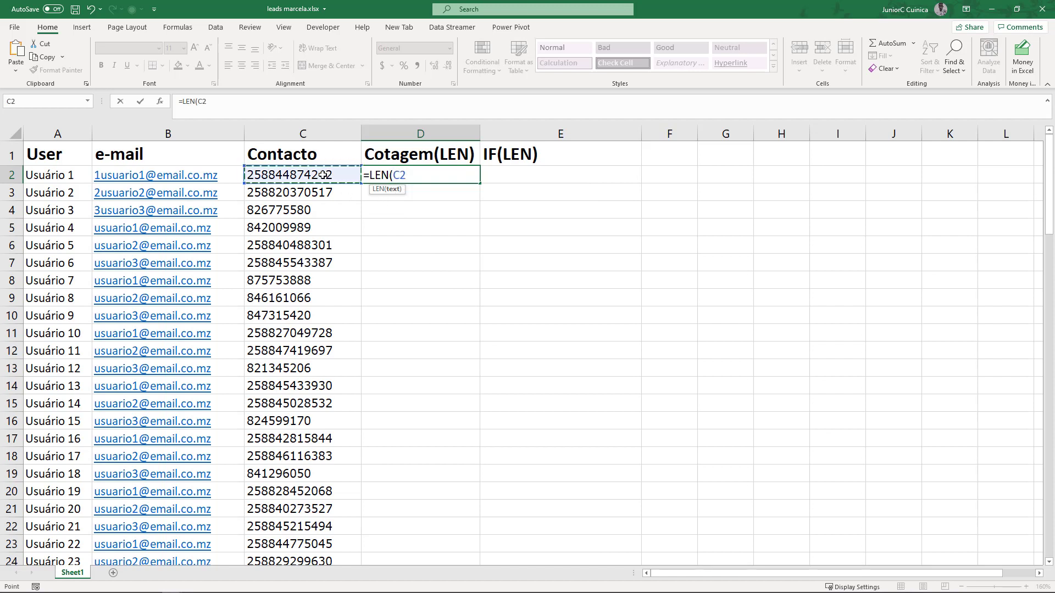
text())
key(Return)
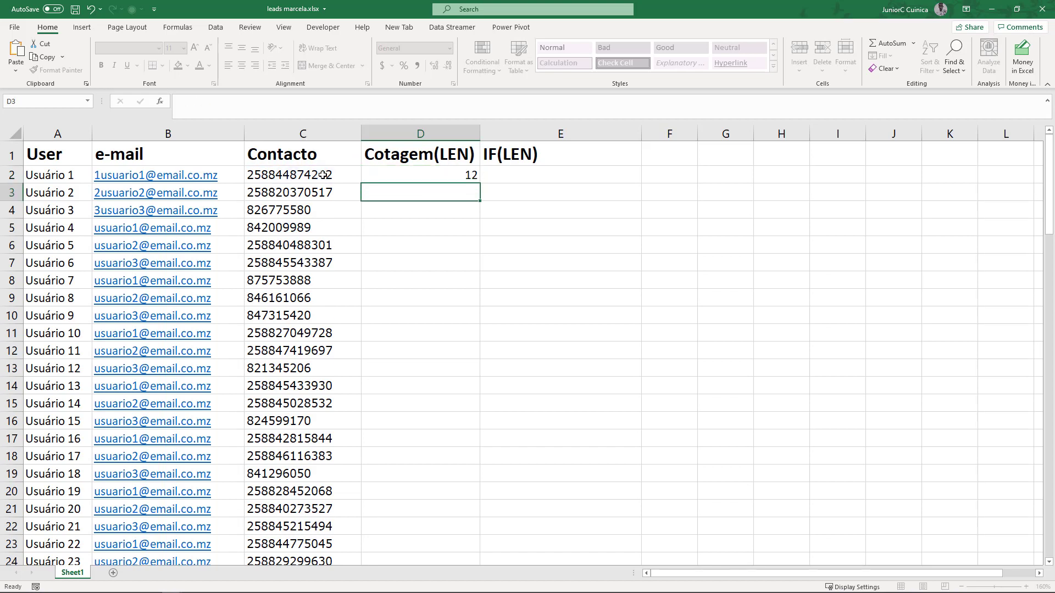
Fill the LEN formula from D2 down the whole Cotagem(LEN) column.
click(418, 172)
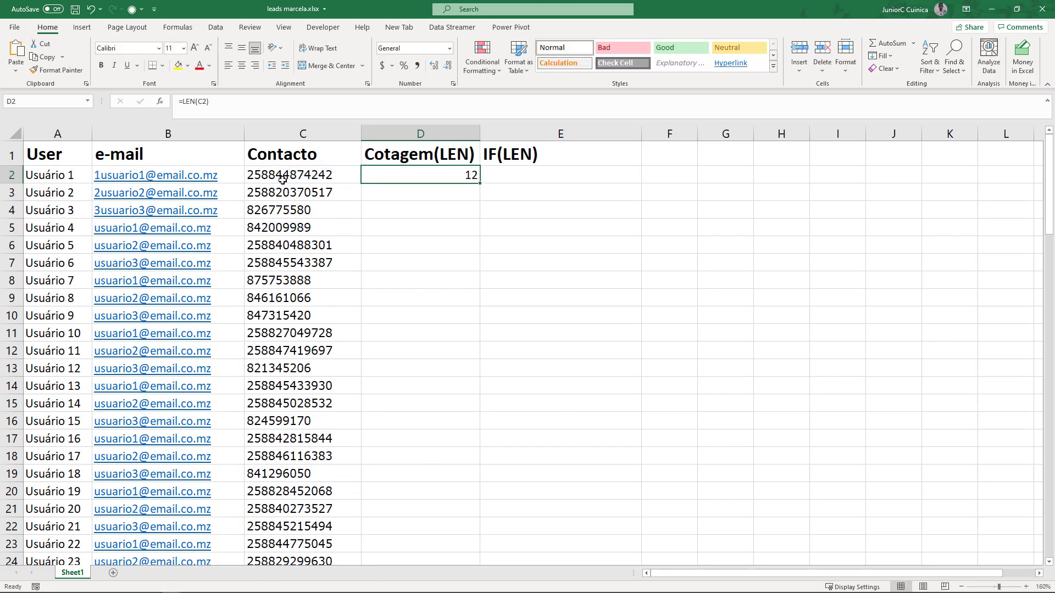
click(307, 174)
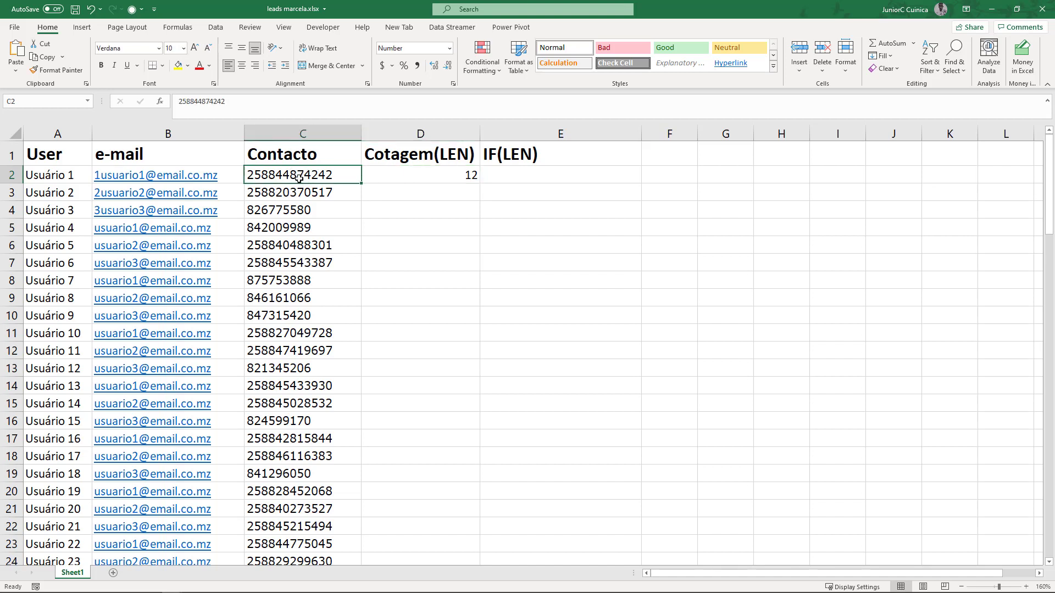
click(450, 174)
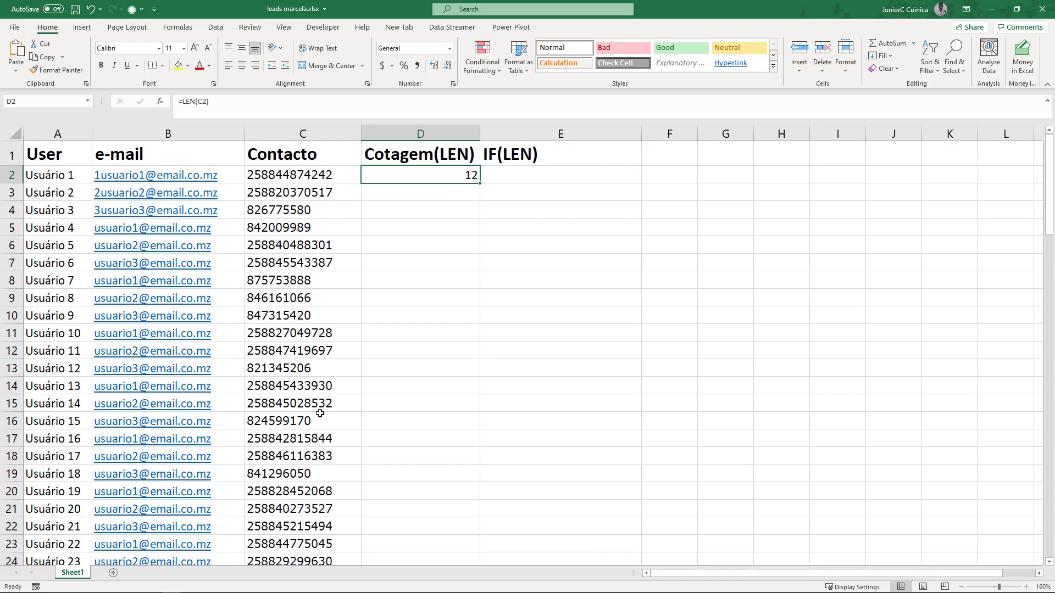
double_click(479, 186)
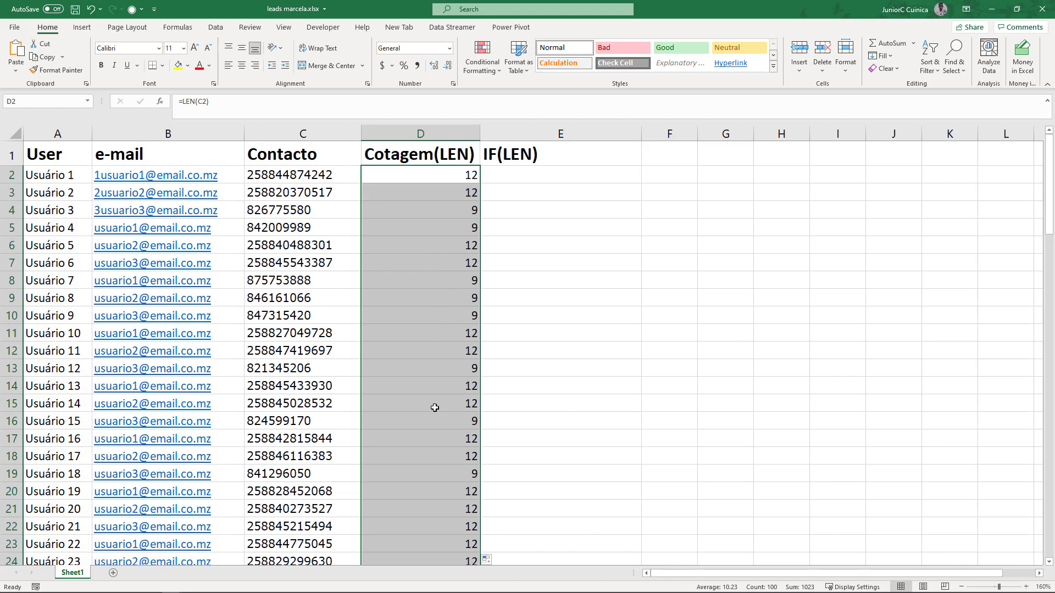
Compare the character counts in the Cotagem(LEN) column with the numbers in the Contacto column.
click(467, 253)
click(449, 323)
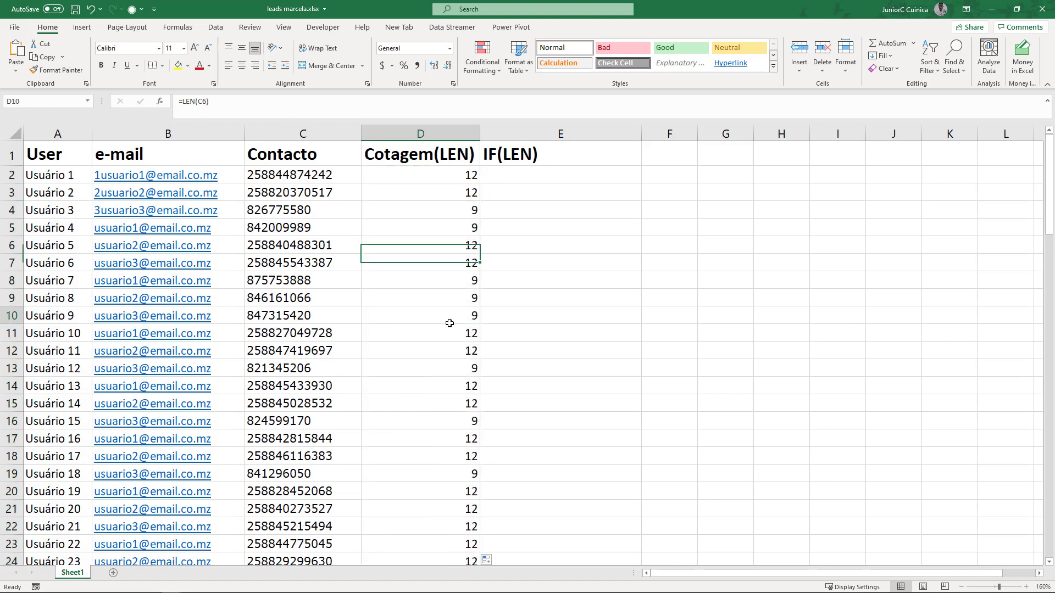
click(431, 176)
click(440, 278)
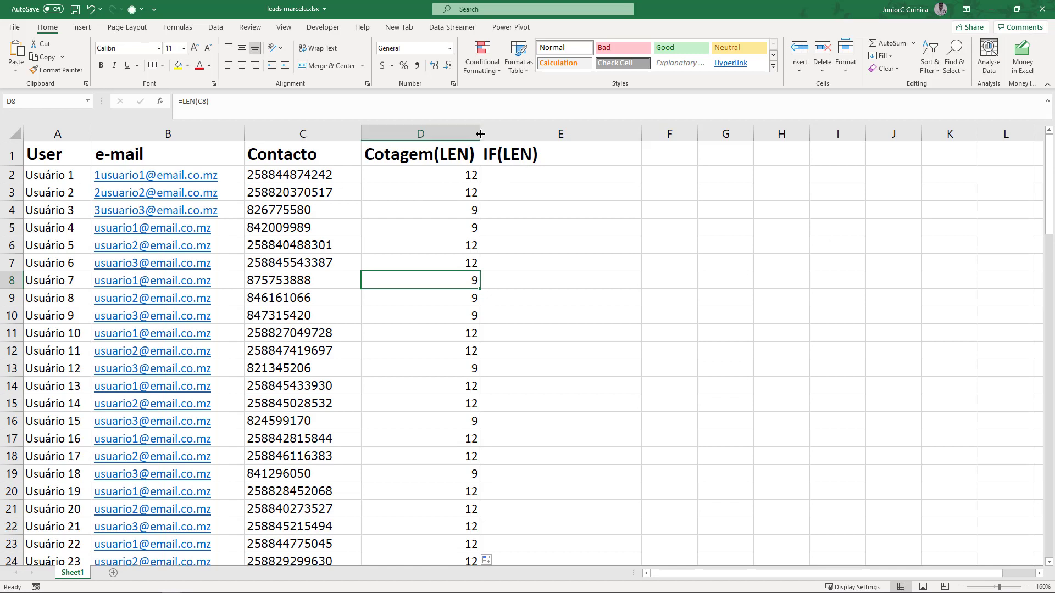
mouse_move(479, 135)
mouse_down()
mouse_move(454, 132)
mouse_move(480, 132)
mouse_up()
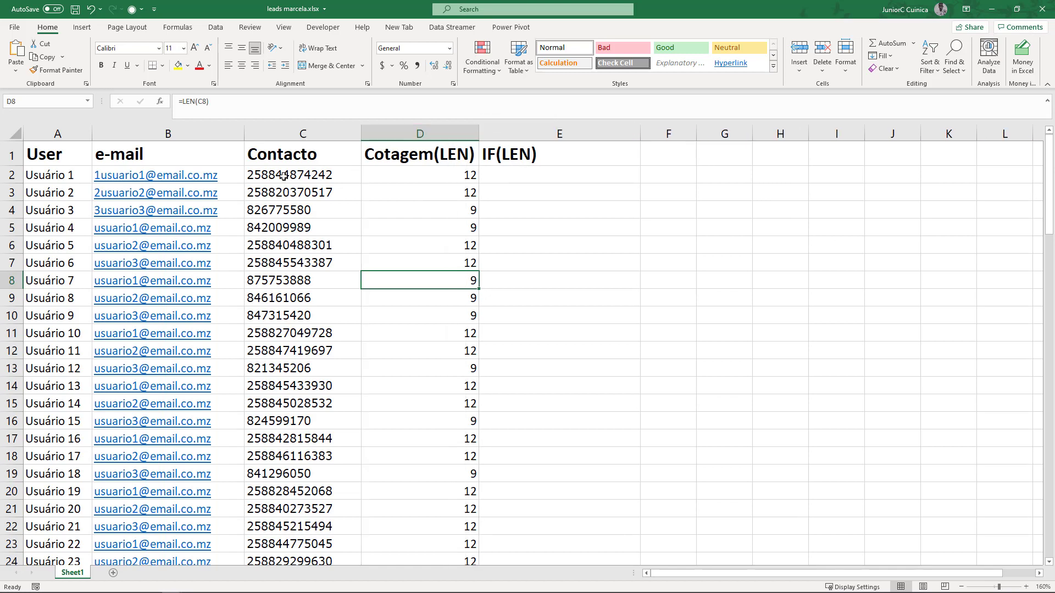
drag(290, 175, 311, 317)
click(310, 318)
click(302, 197)
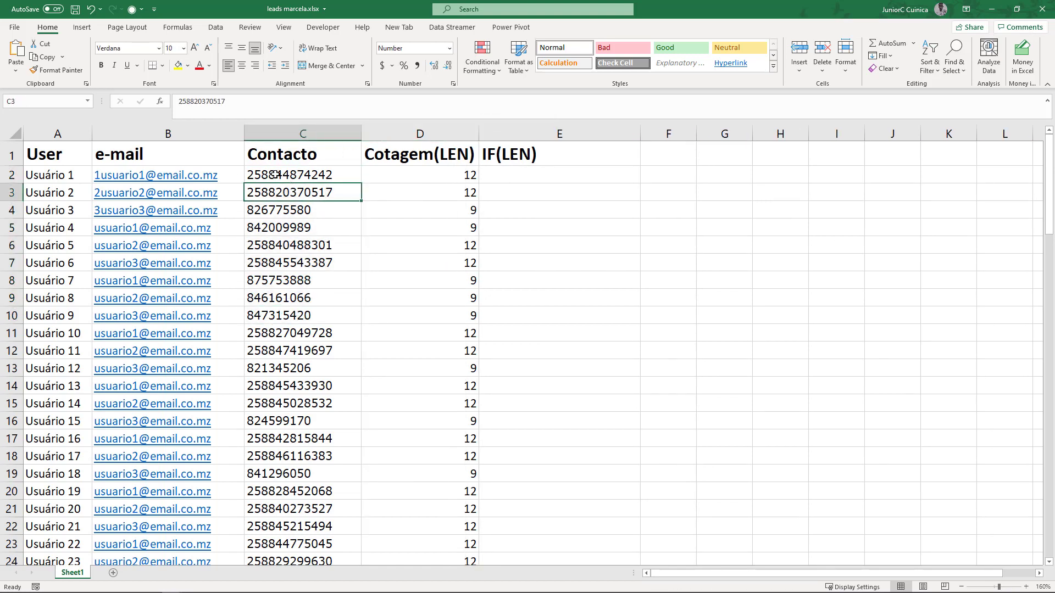
click(279, 211)
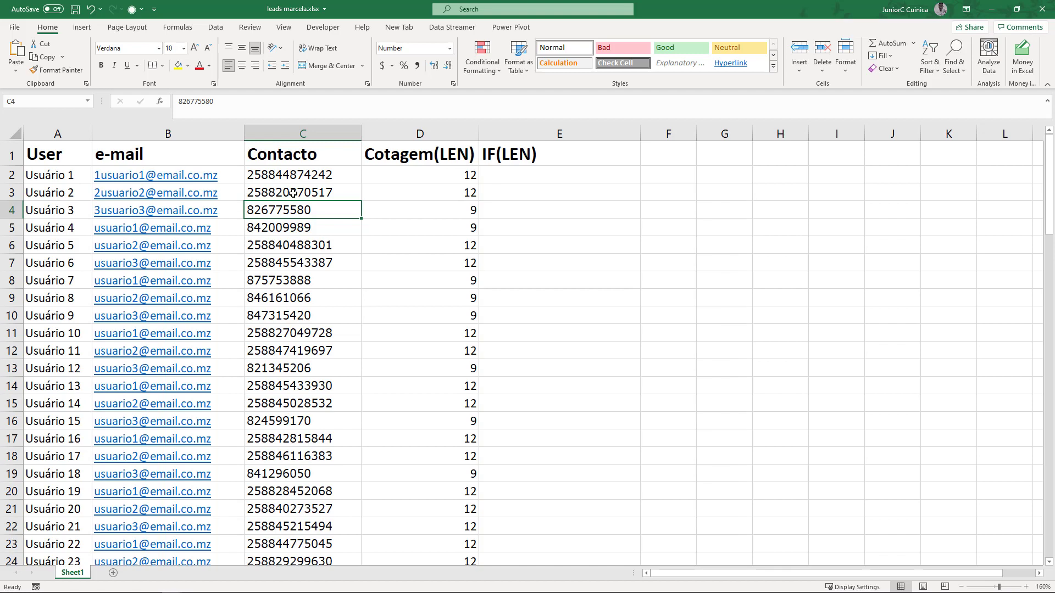
click(512, 178)
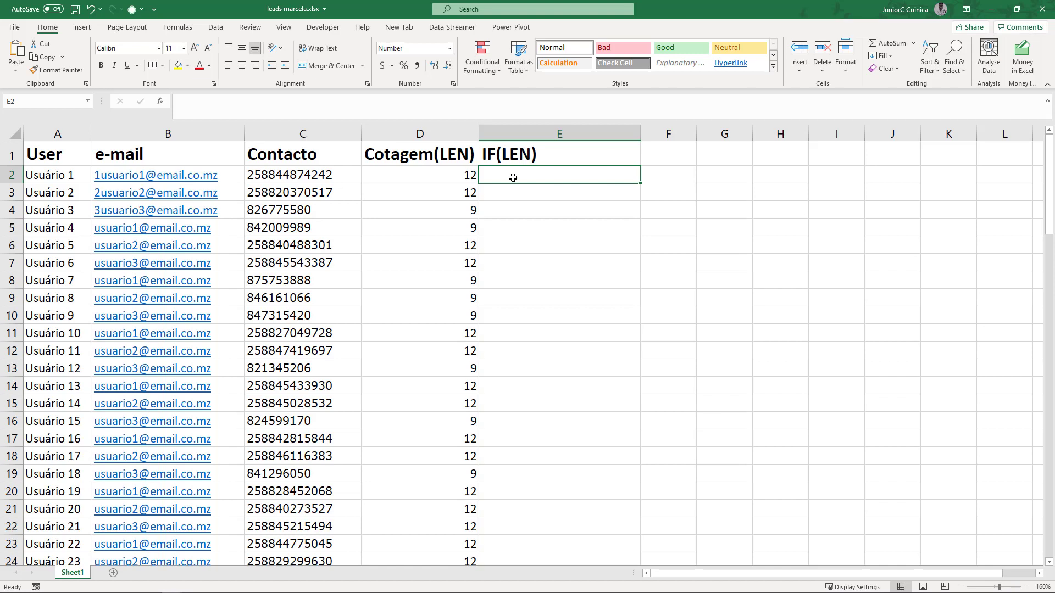
click(446, 177)
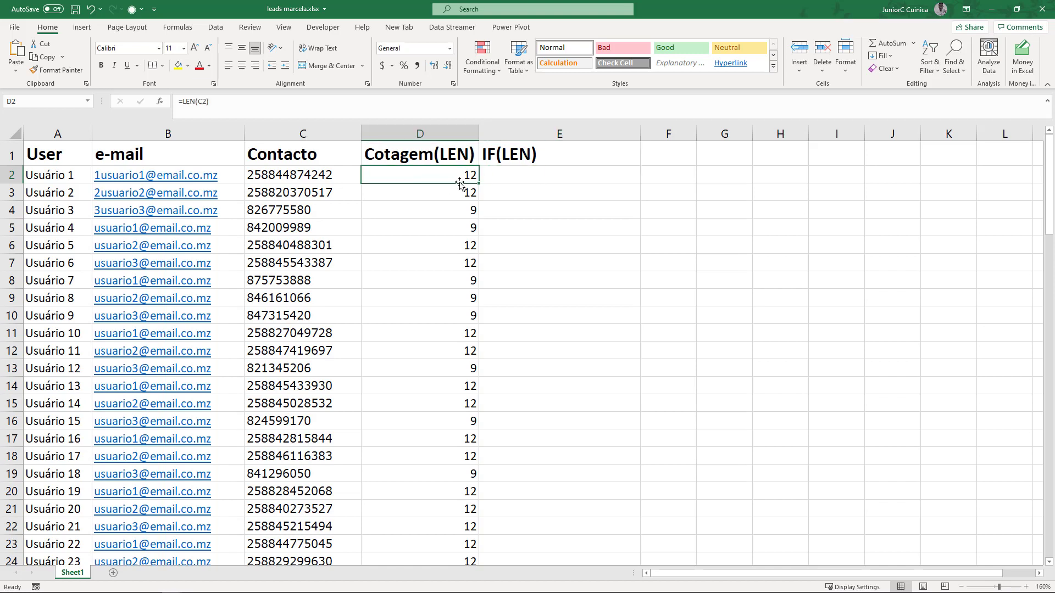
Examine the country prefix and the remaining digits of the contact number in C2 against its character count in D2.
click(268, 174)
double_click(269, 175)
key(shift+Right)
key(shift+Right)
key(shift+Right)
key(shift+Right)
key(shift+Right)
key(shift+Right)
key(shift+Right)
key(shift+Right)
key(shift+Right)
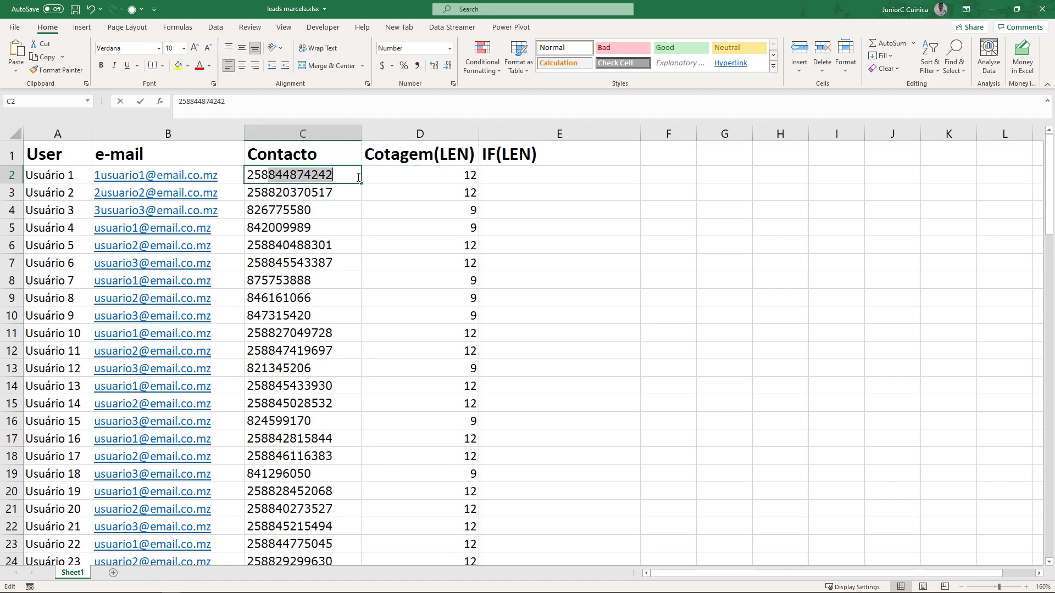
drag(270, 175, 334, 175)
click(262, 176)
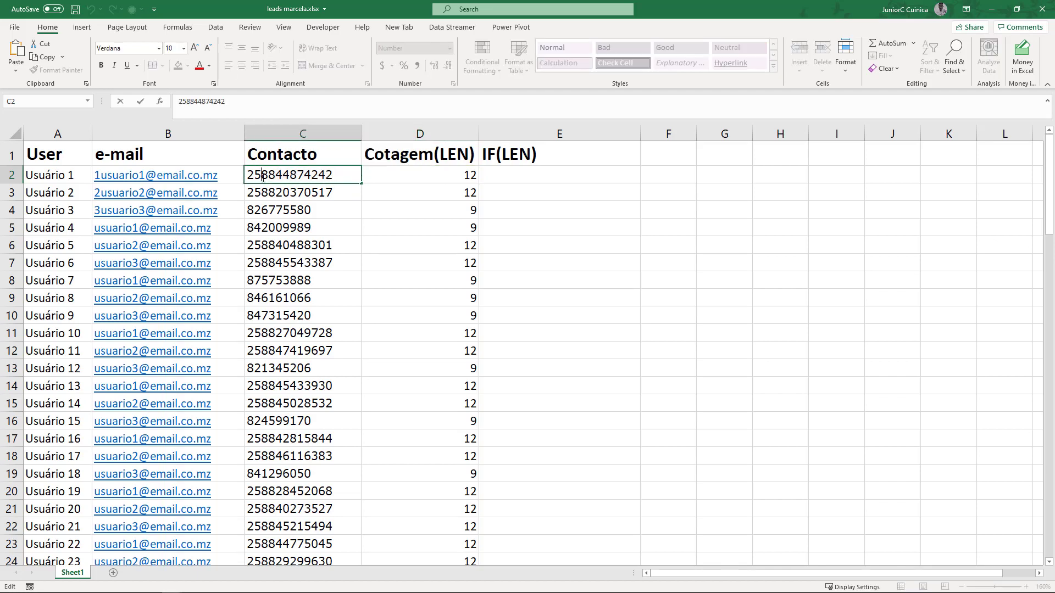
click(466, 175)
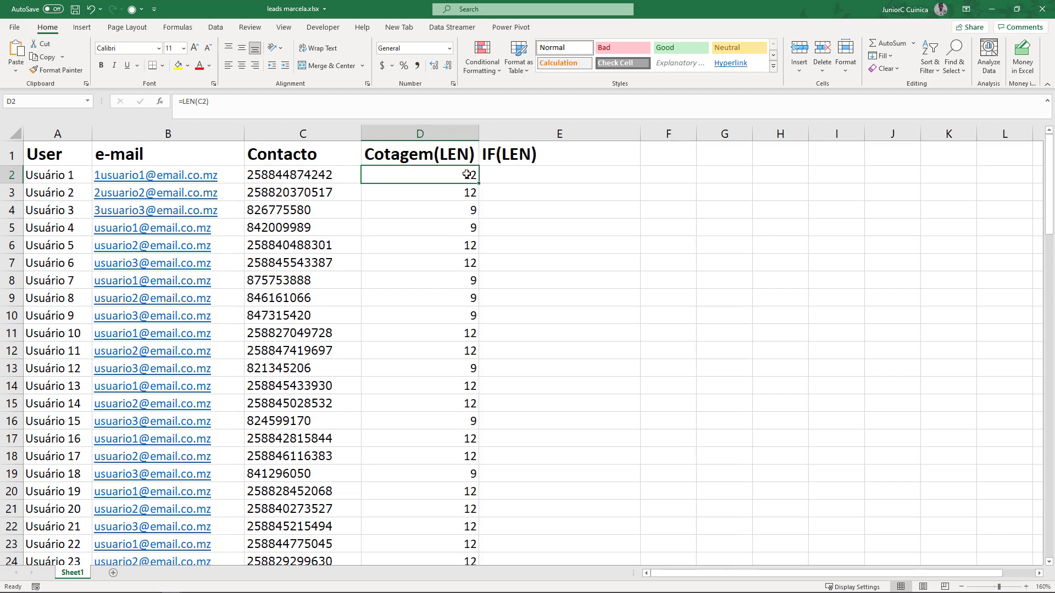
Start an IF formula in E2 with the logical test LEN(C2)=12.
click(560, 174)
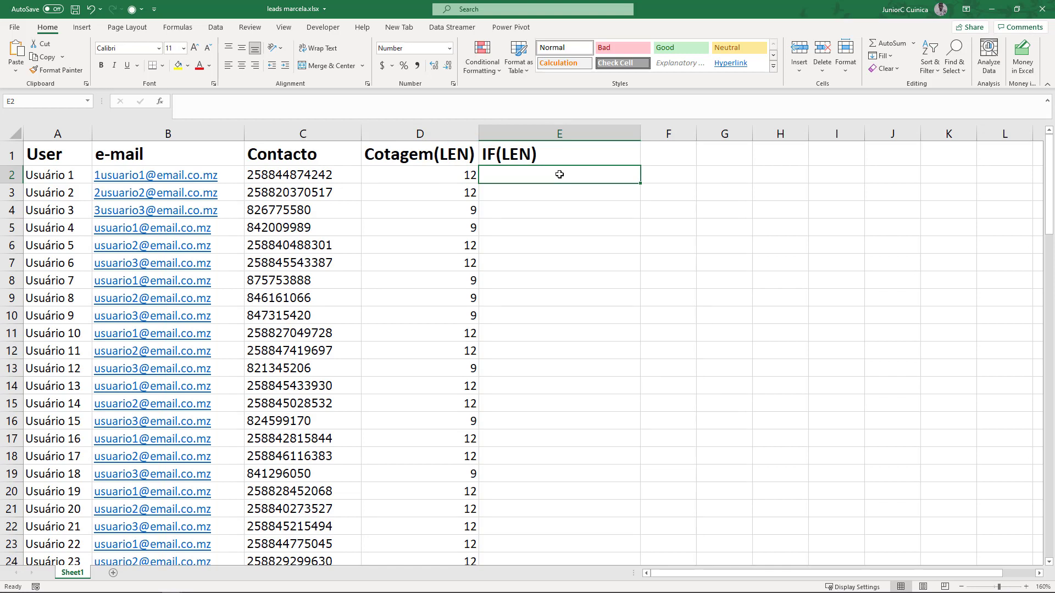
text(=)
text(i)
key(BackSpace)
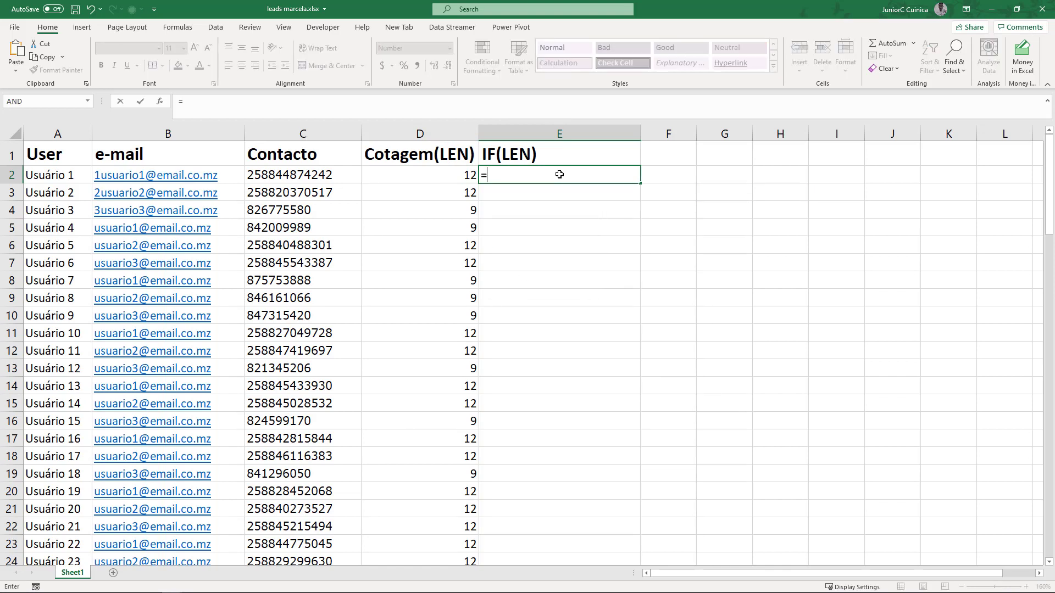
text(if)
key(Tab)
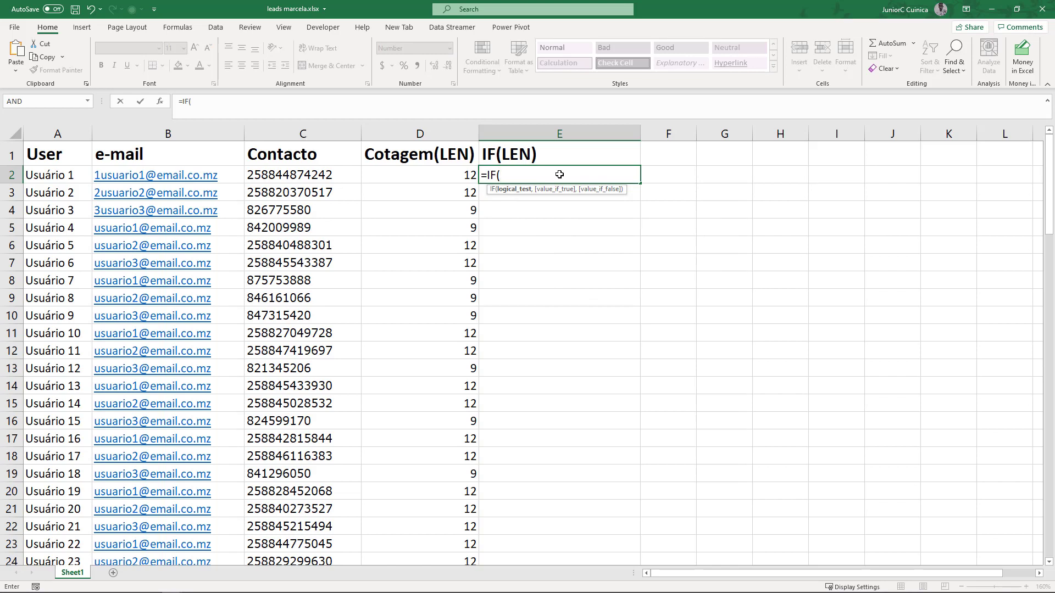
text(len)
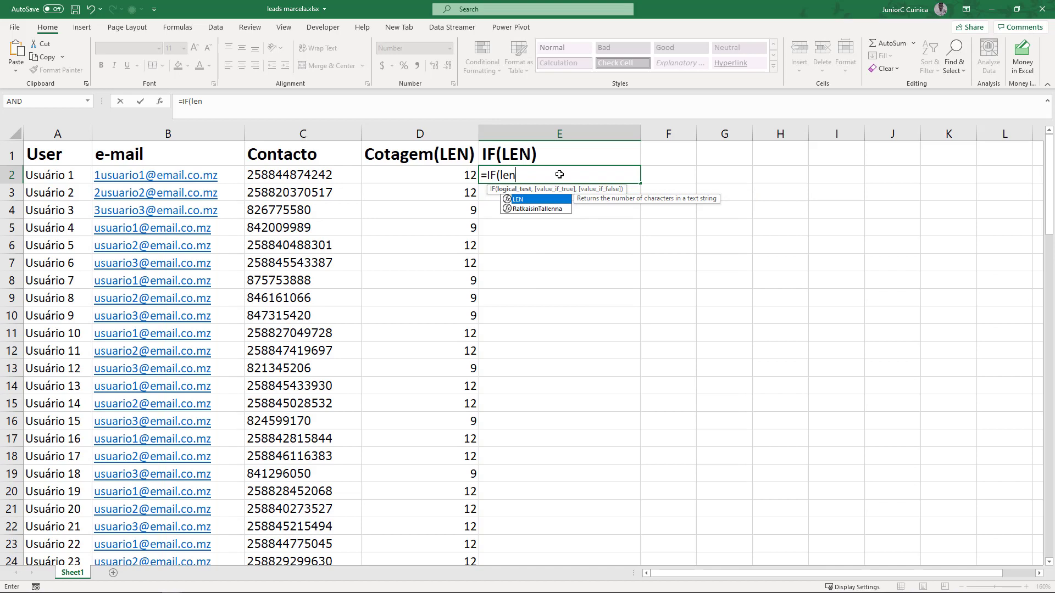
key(Tab)
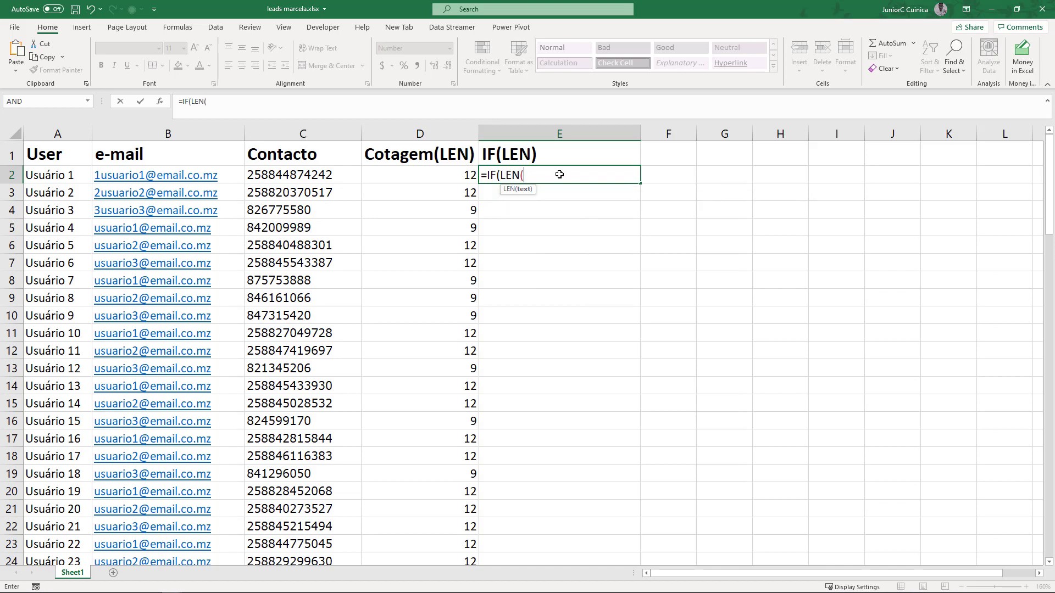
click(315, 175)
text()=)
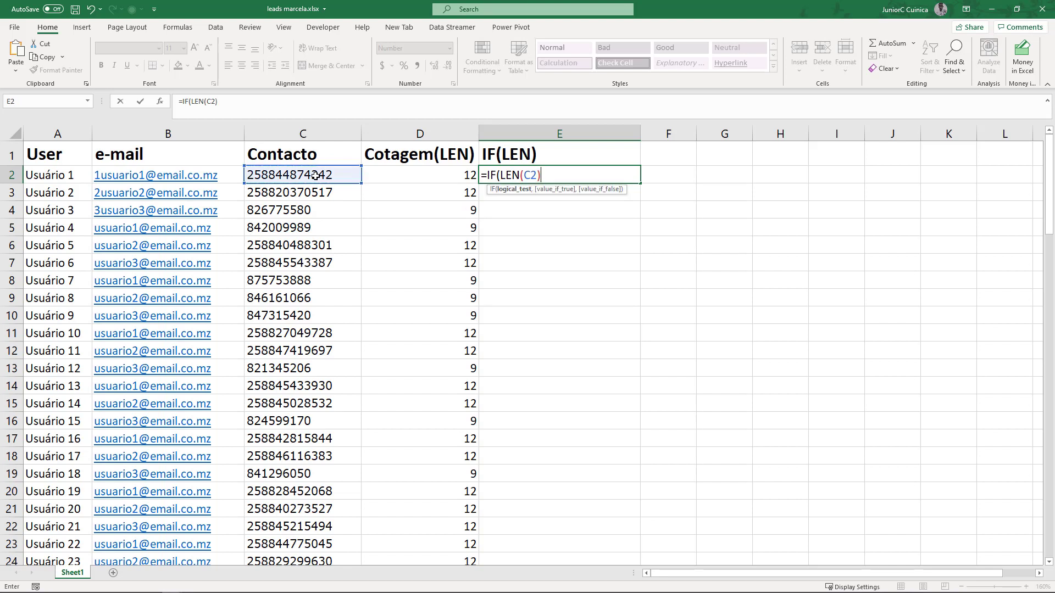
text(12,)
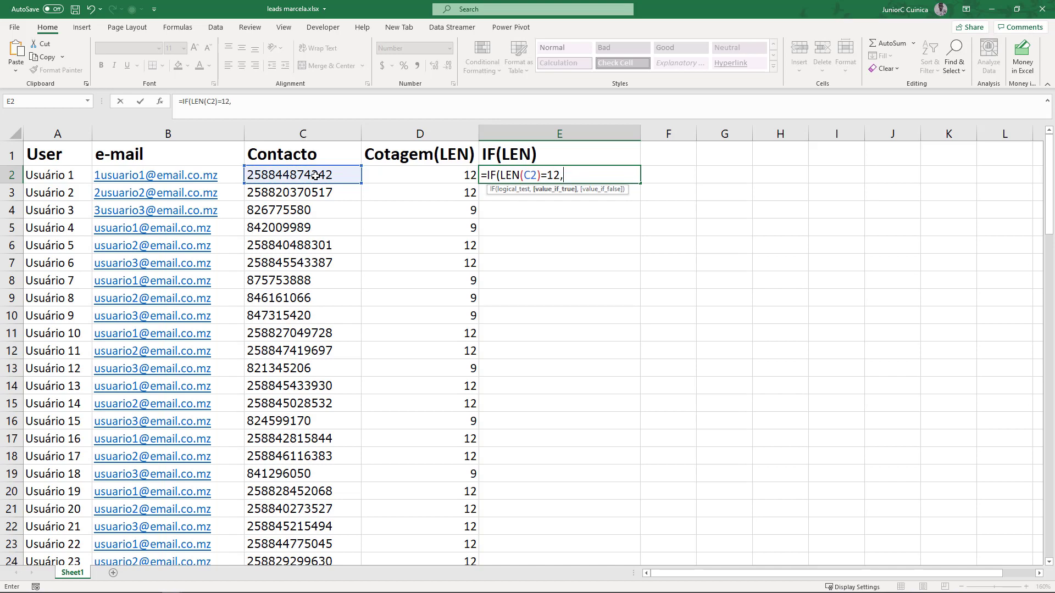
Complete the IF formula in E2 with C2 as the value if true and "258"&C2 as the value if false.
click(315, 175)
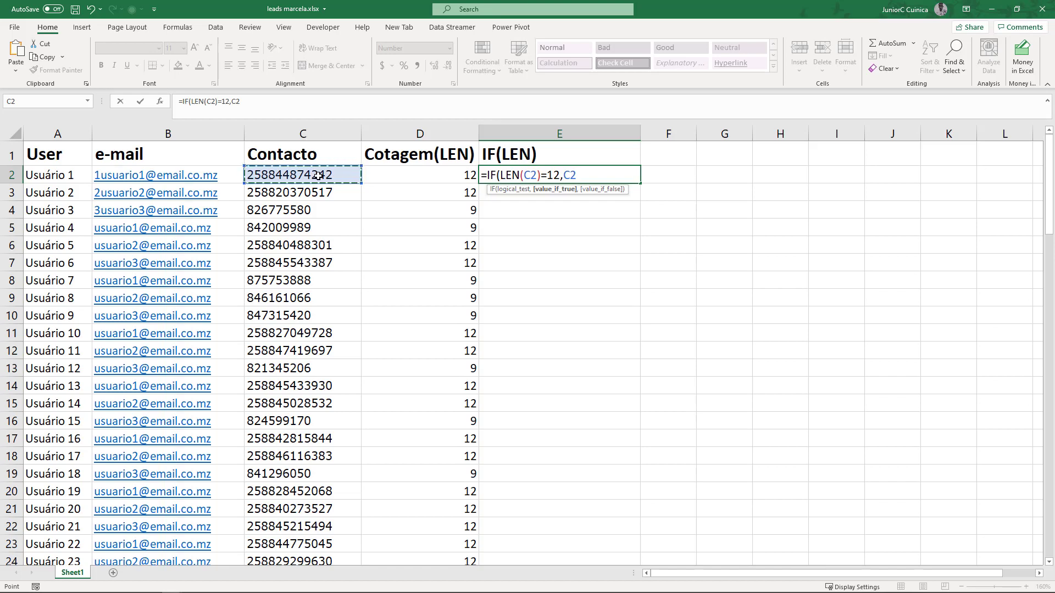
text(,)
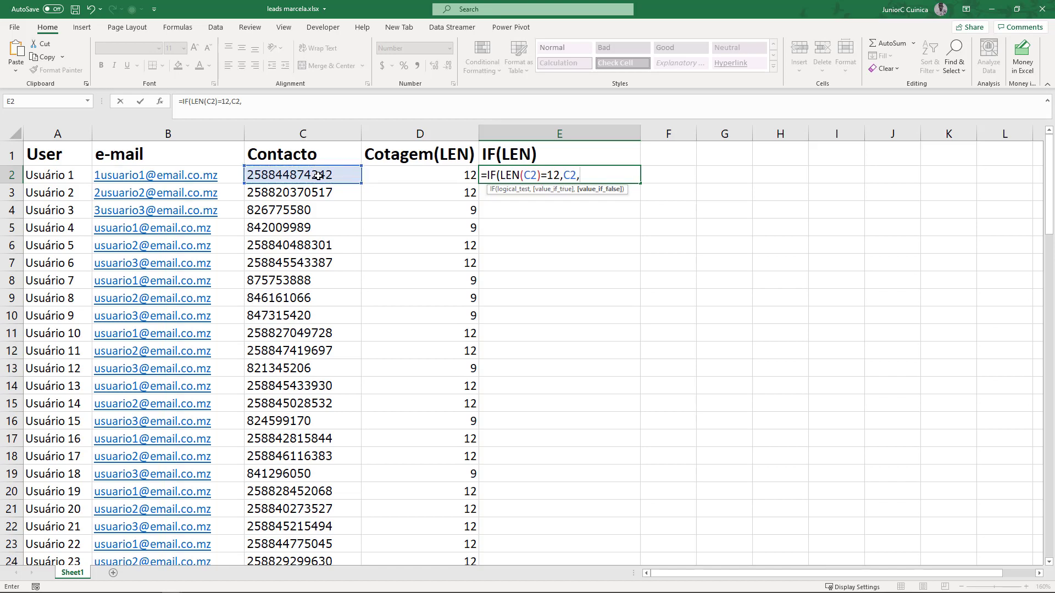
text("")
click(587, 174)
text(258"&)
click(333, 174)
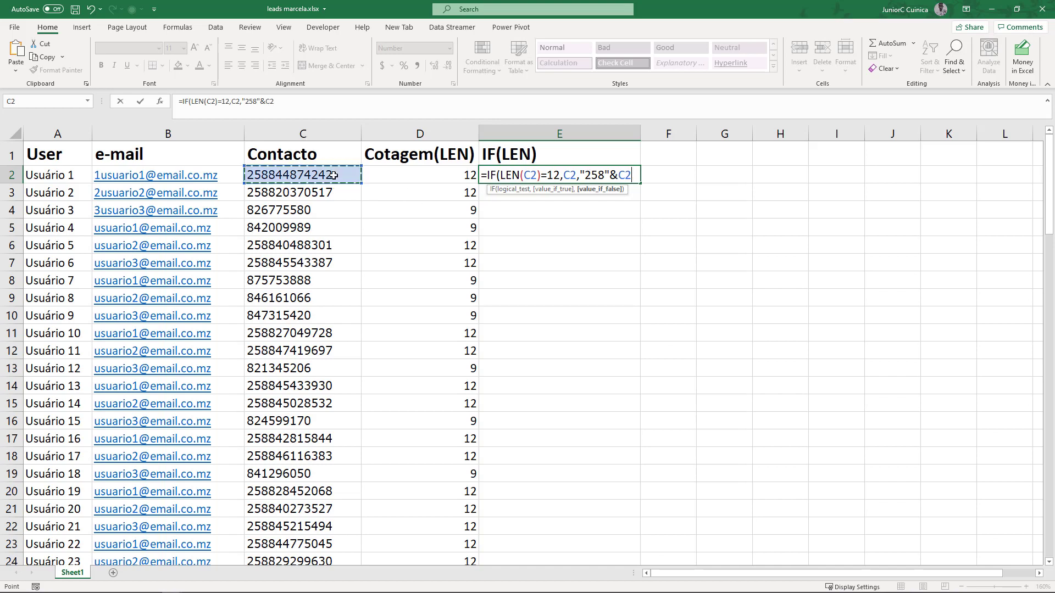
text())
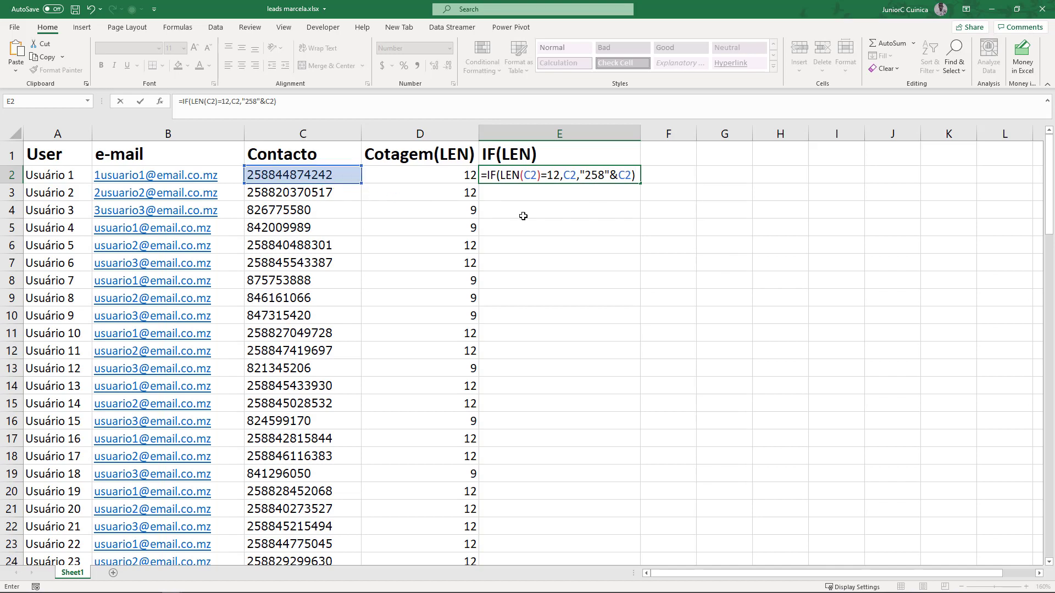
key(Return)
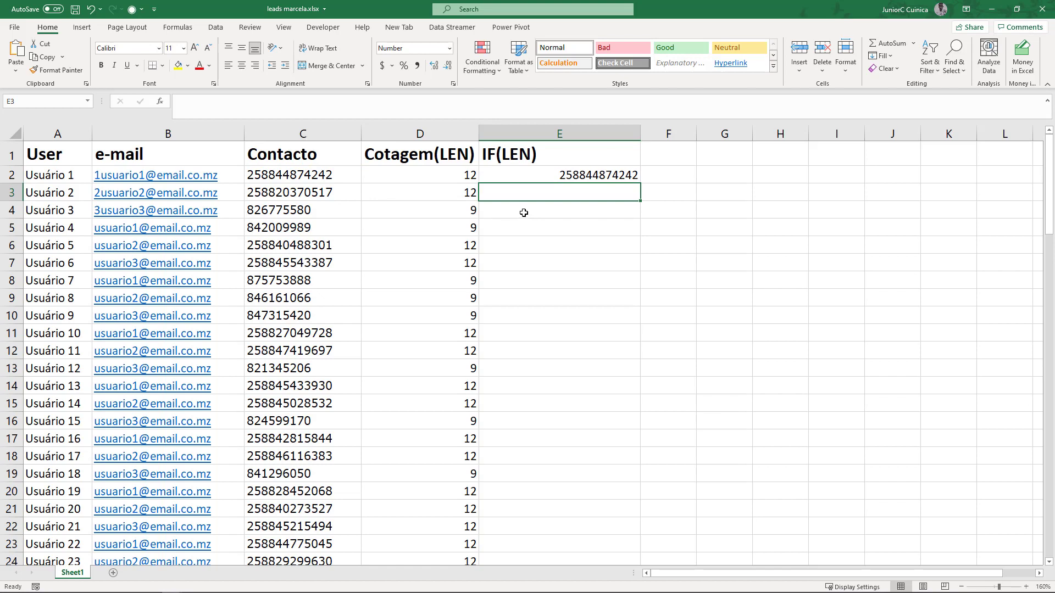
Fill the IF formula from E2 down through E4.
click(600, 175)
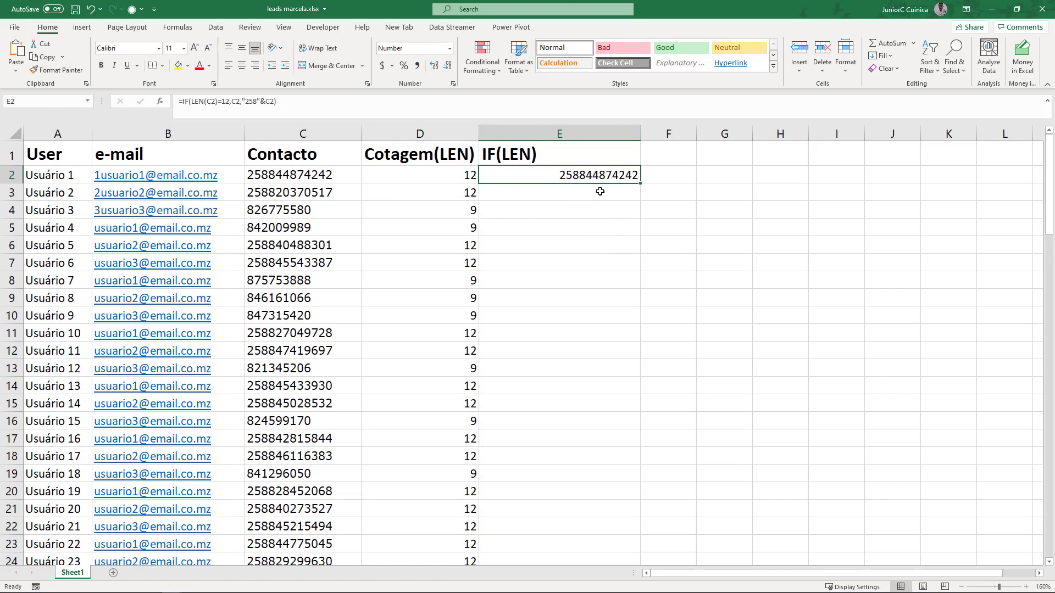
click(452, 176)
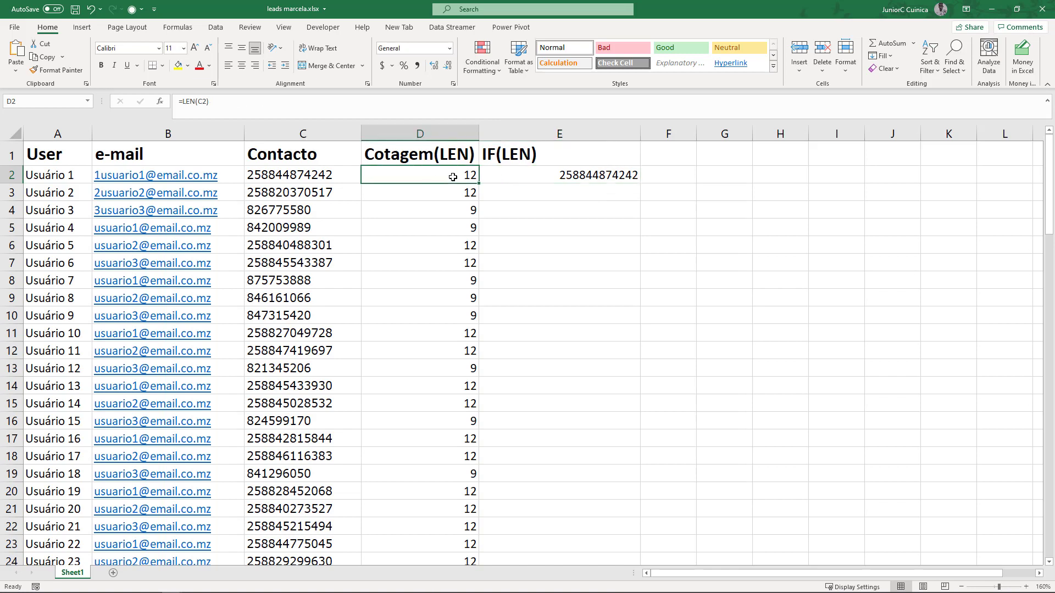
click(603, 176)
drag(641, 184, 634, 220)
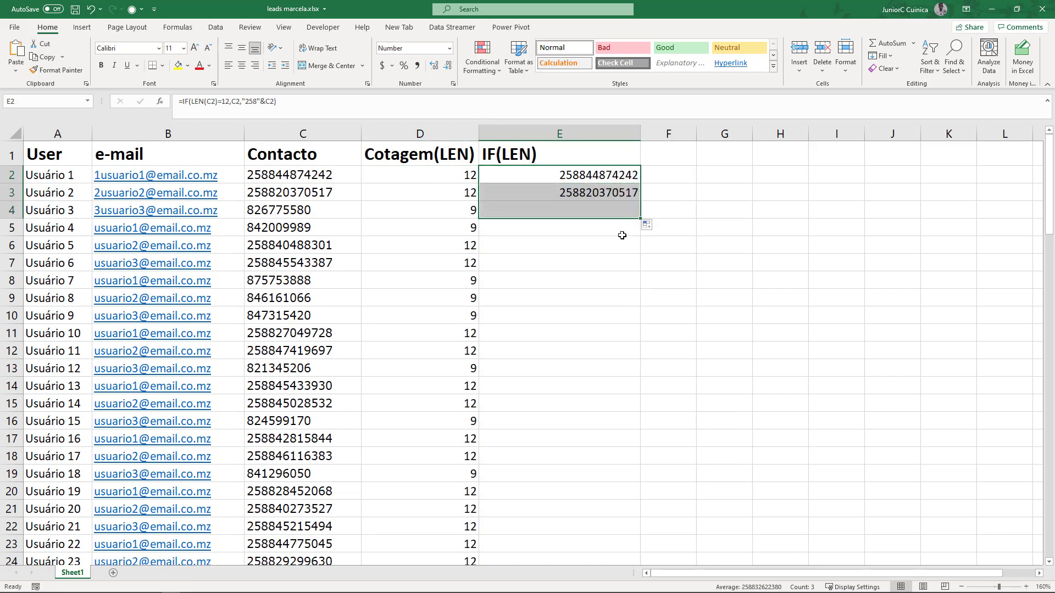
Check the IF result in E4, and fill the formula from E2:E4 down column E through row 101.
click(526, 214)
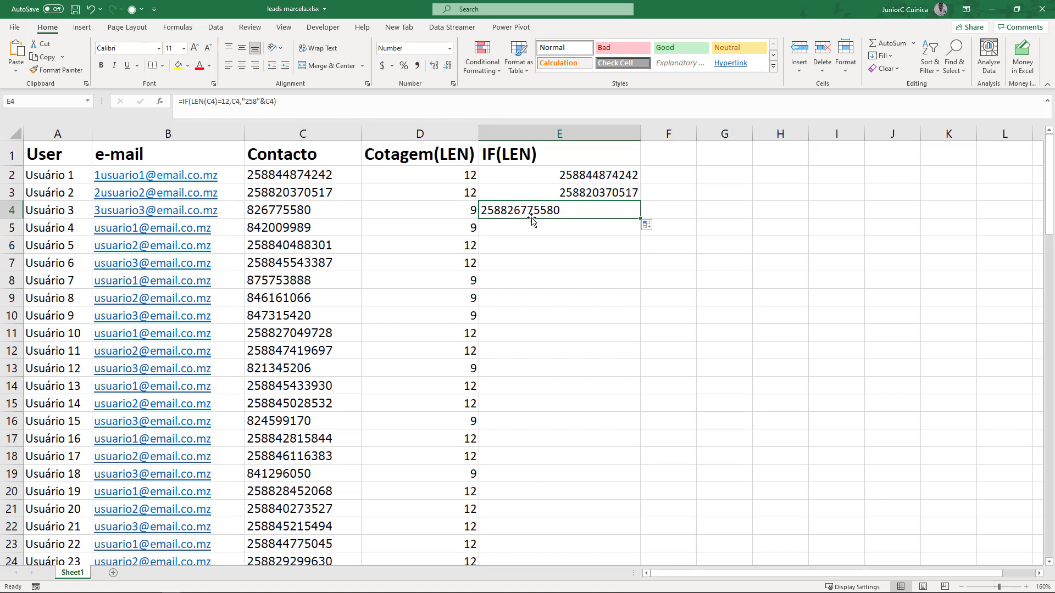
click(625, 176)
key(ctrl+shift+Down)
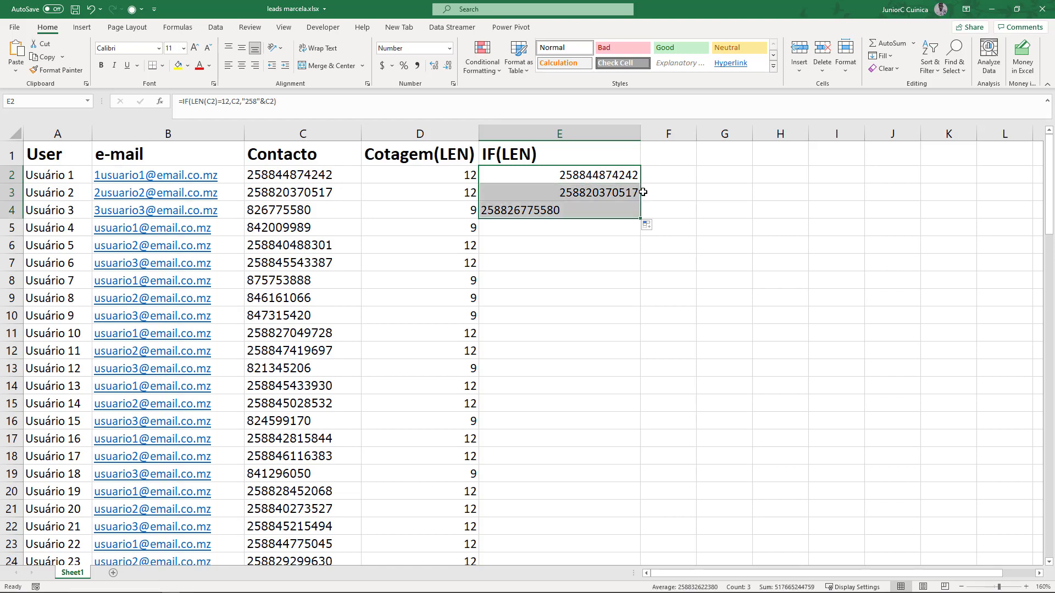
double_click(640, 218)
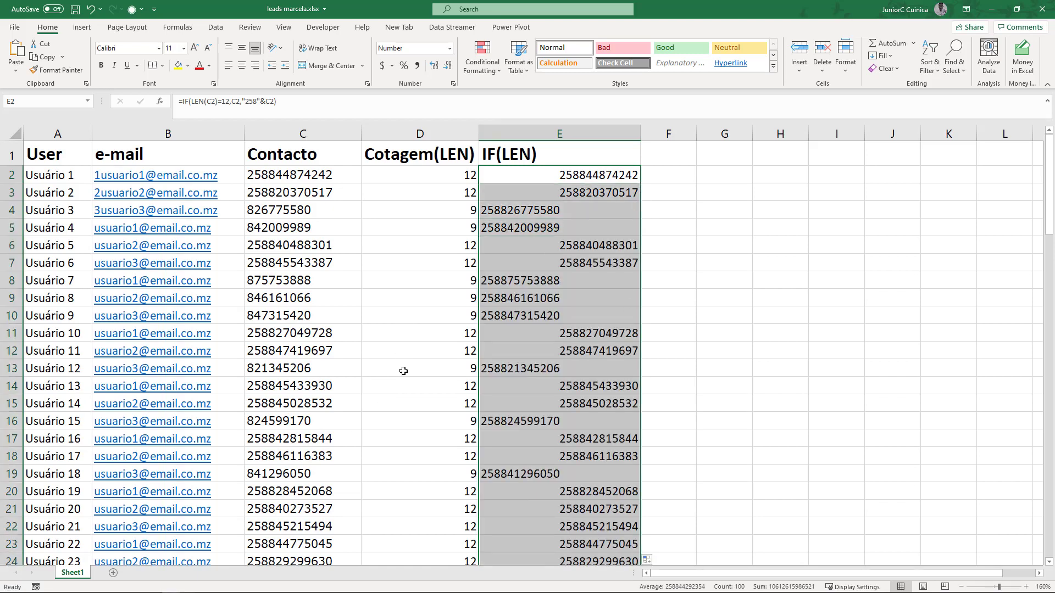
Indent and right-align the IF results in E2:E101, and narrow column E to fit the numbers closely.
click(285, 65)
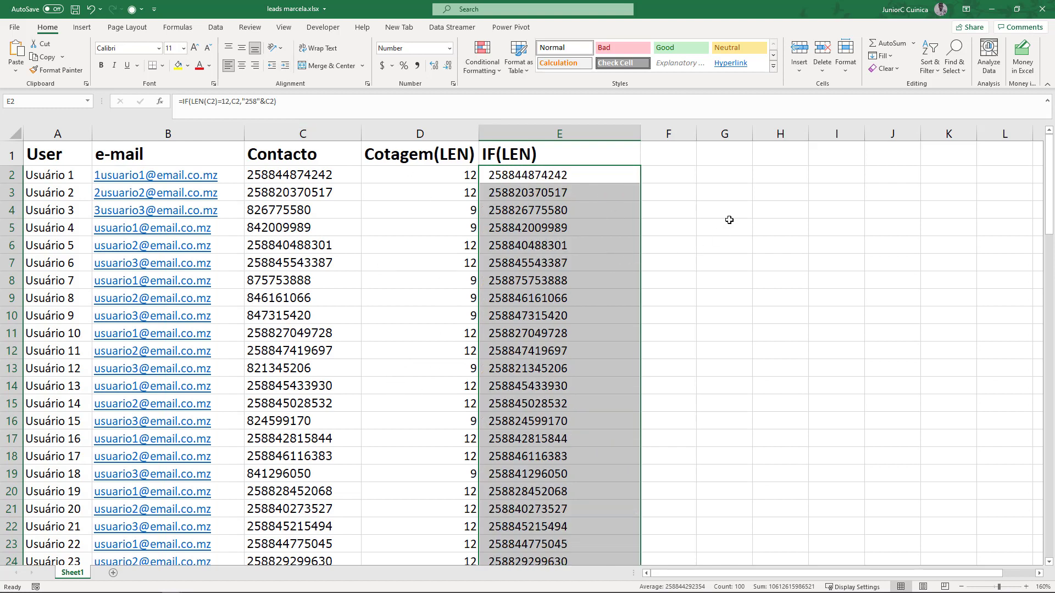
click(254, 66)
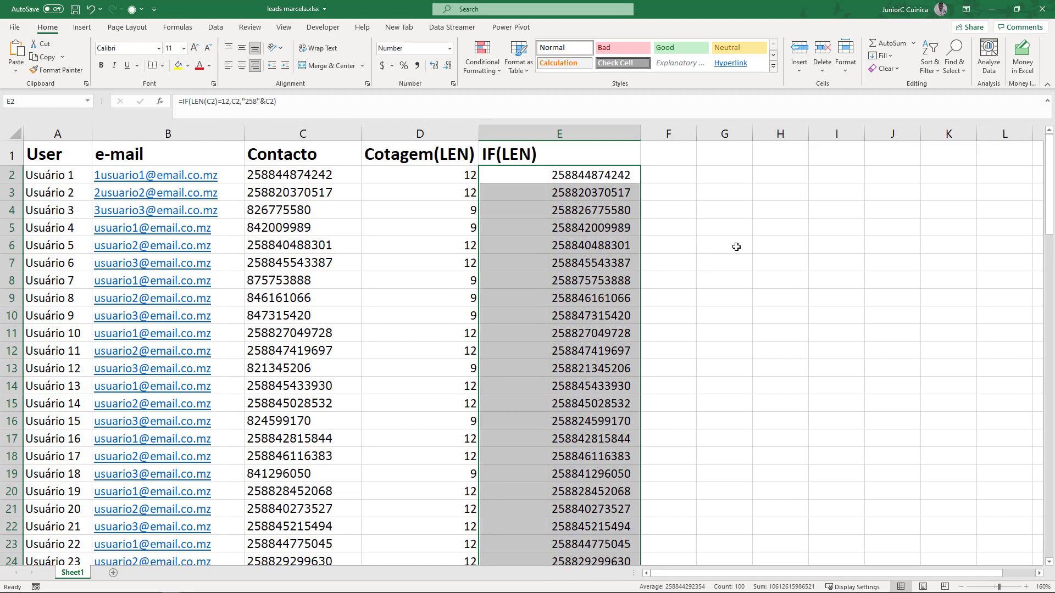
click(737, 247)
drag(643, 135, 575, 136)
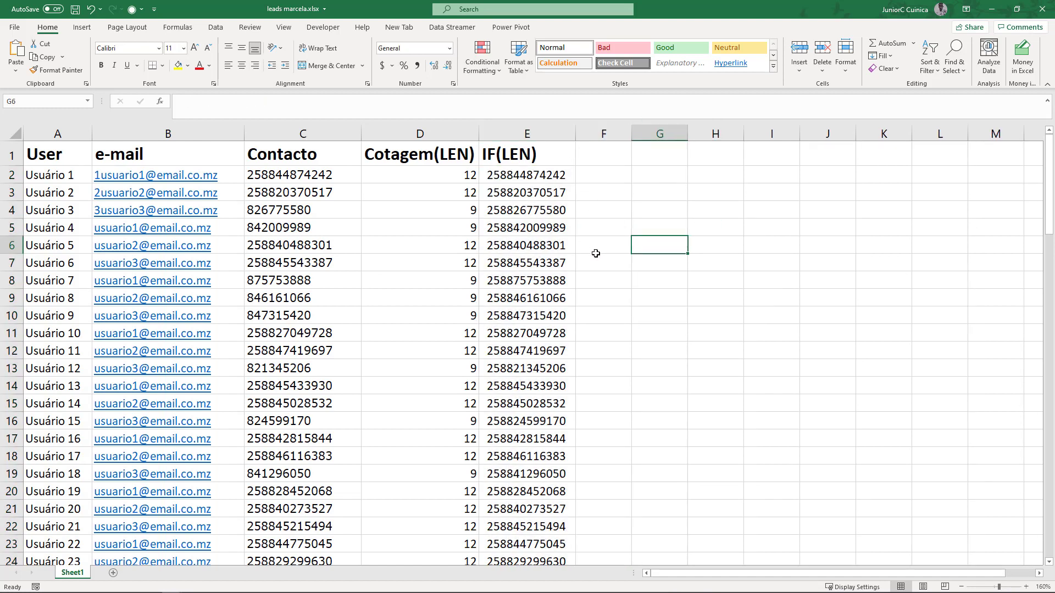
Examine the standardized numbers in column E against the original contacts down to row 101.
scroll(544, 275, down, 5)
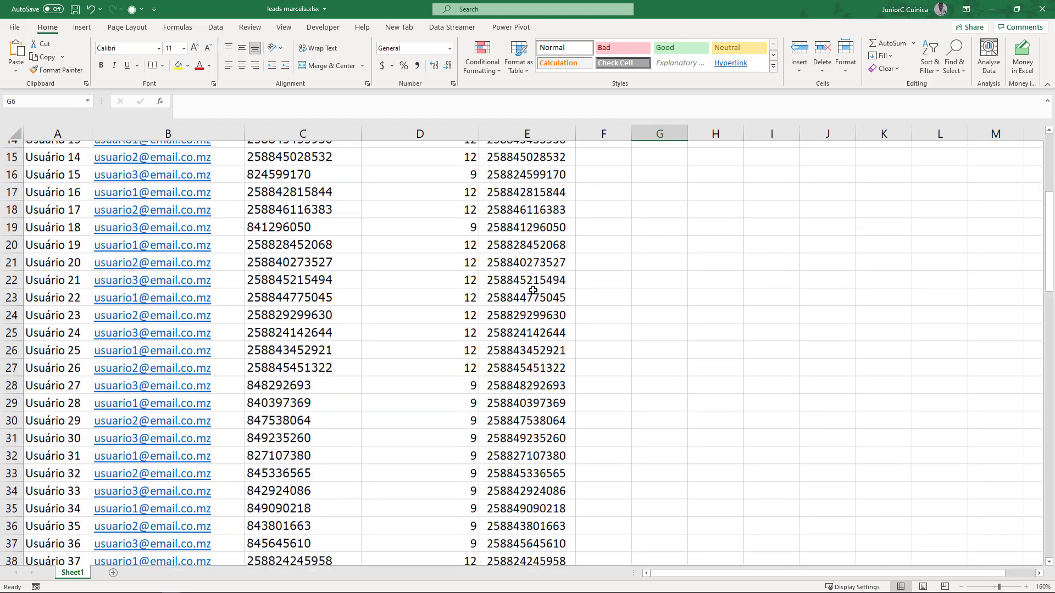
scroll(533, 290, down, 2)
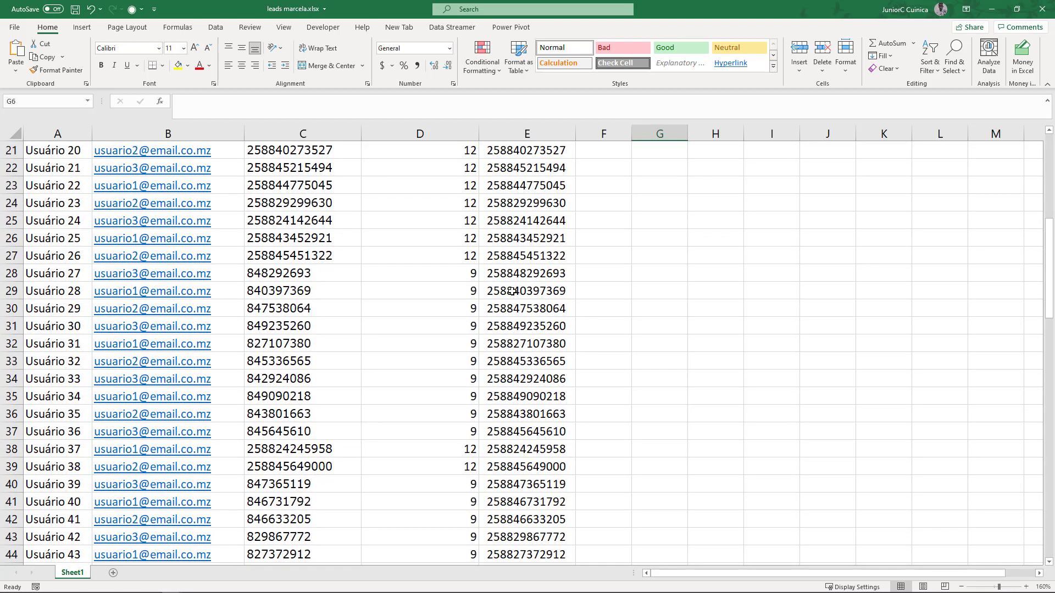
scroll(512, 291, down, 12)
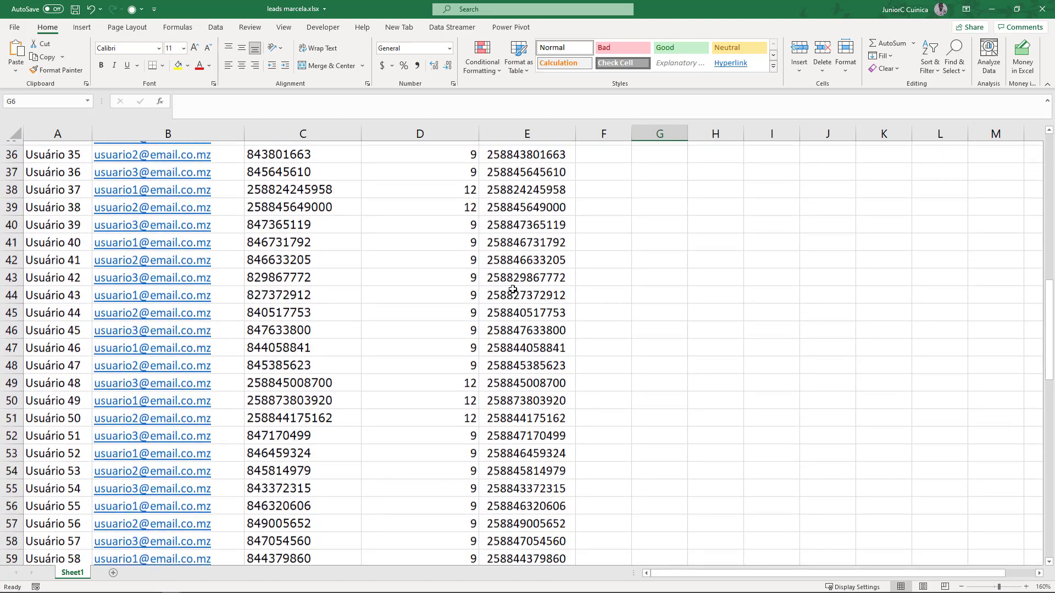
scroll(514, 290, down, 10)
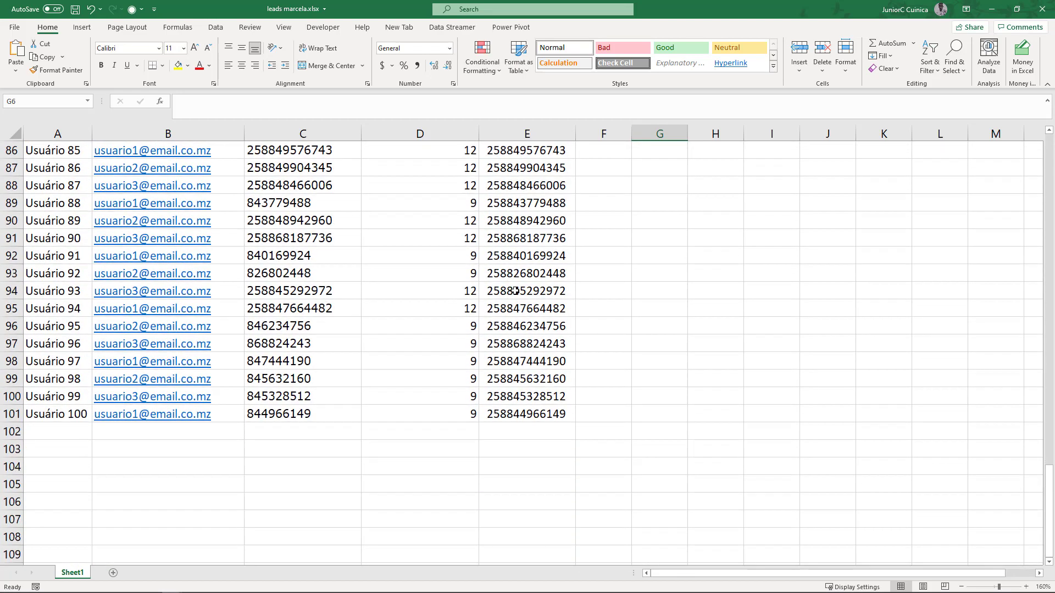